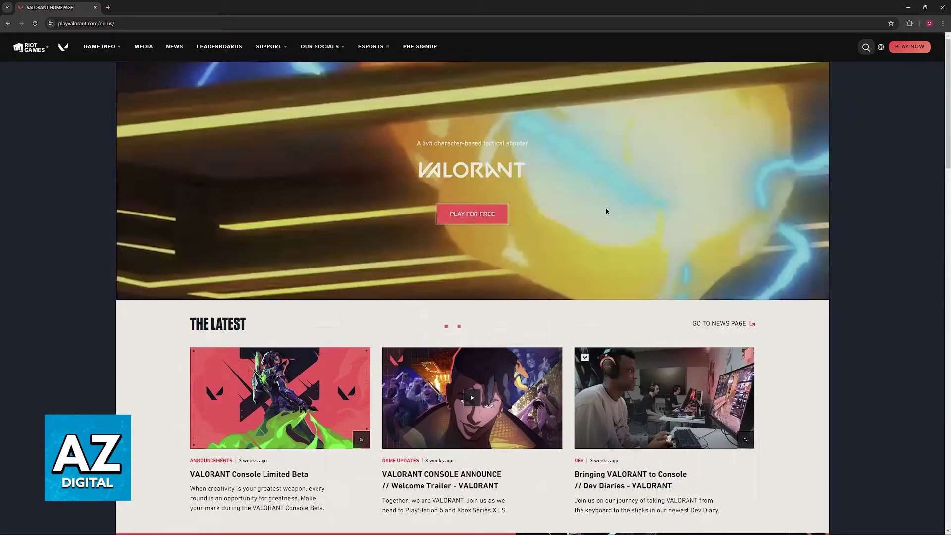
scroll(606, 210, down, 3)
scroll(669, 335, down, 2)
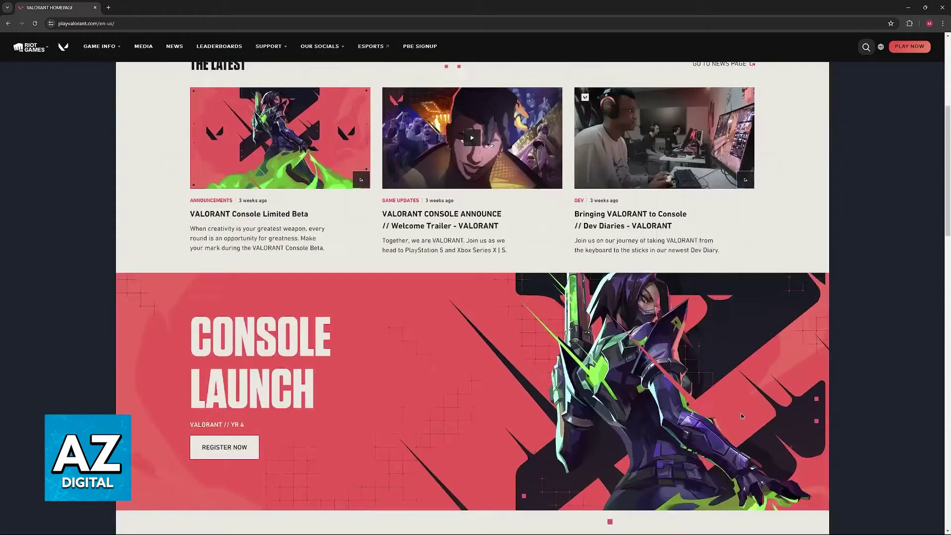
scroll(740, 413, down, 3)
scroll(736, 414, down, 2)
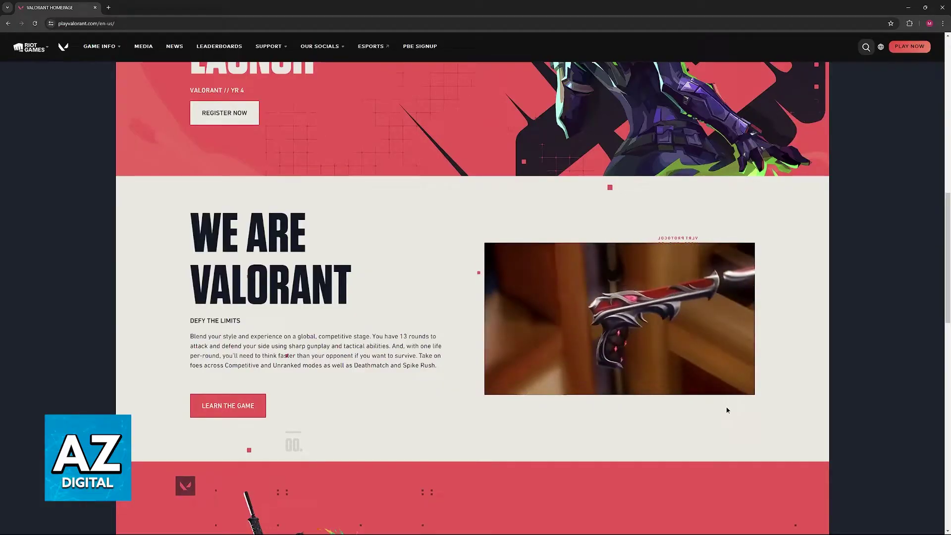
scroll(724, 412, up, 5)
scroll(756, 415, up, 5)
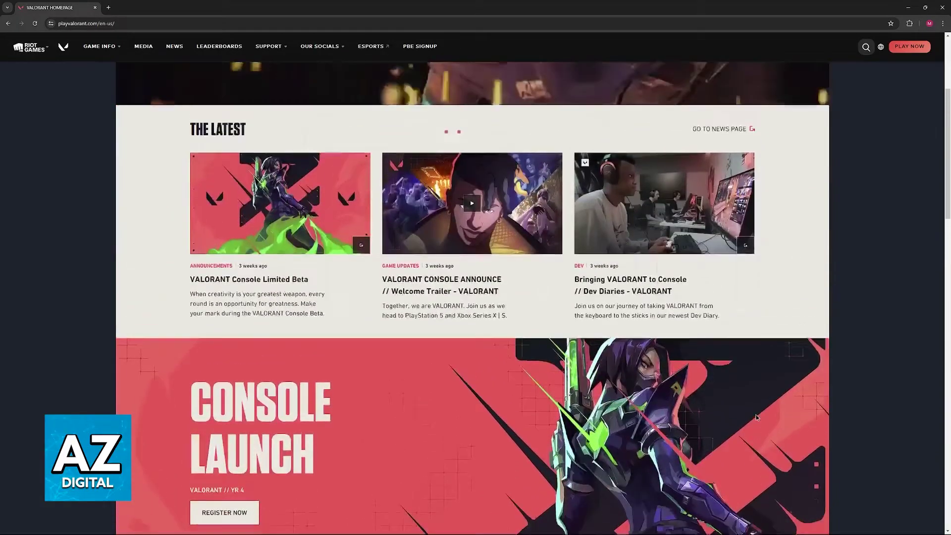
scroll(755, 415, up, 4)
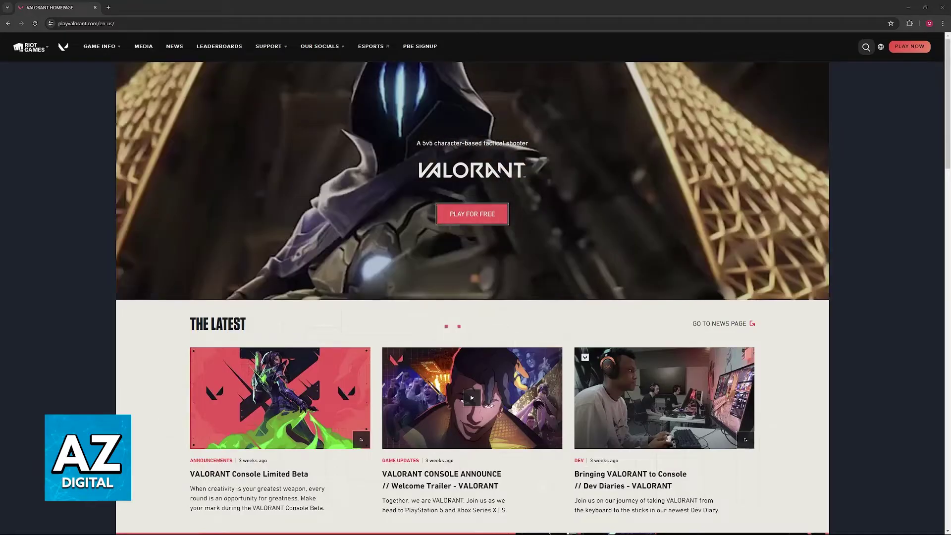
- Glance at the Desktop folder's Roblox shortcut, then open Device Manager from the Win+X menu
key(super+e)
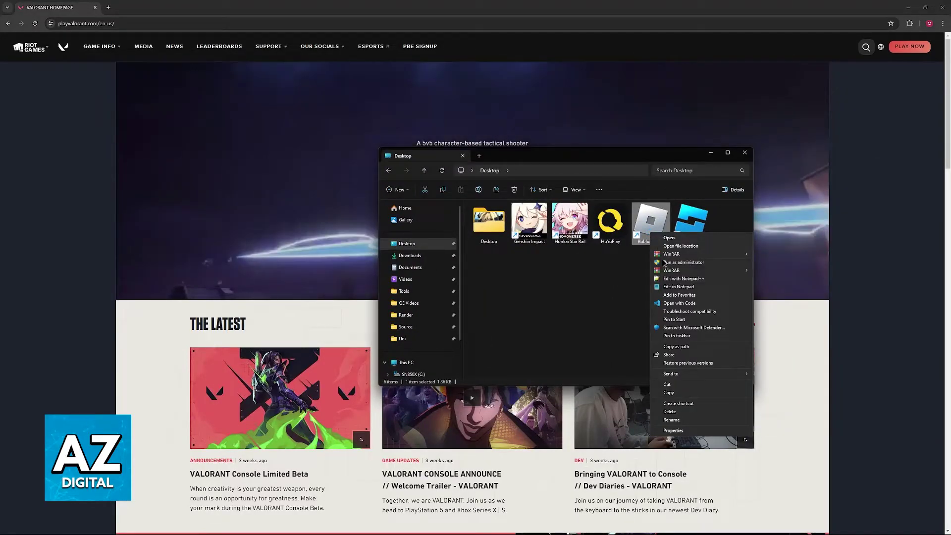
right_click(651, 223)
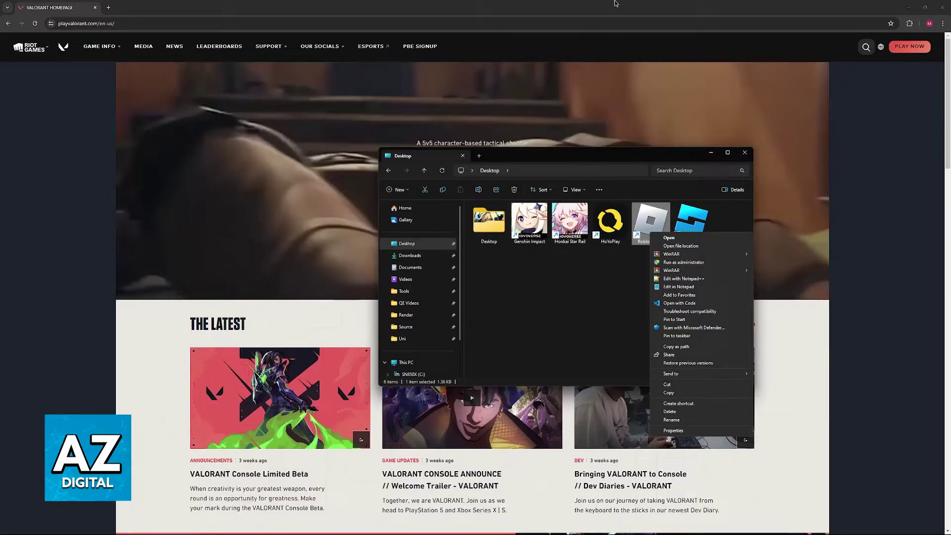
click(604, 138)
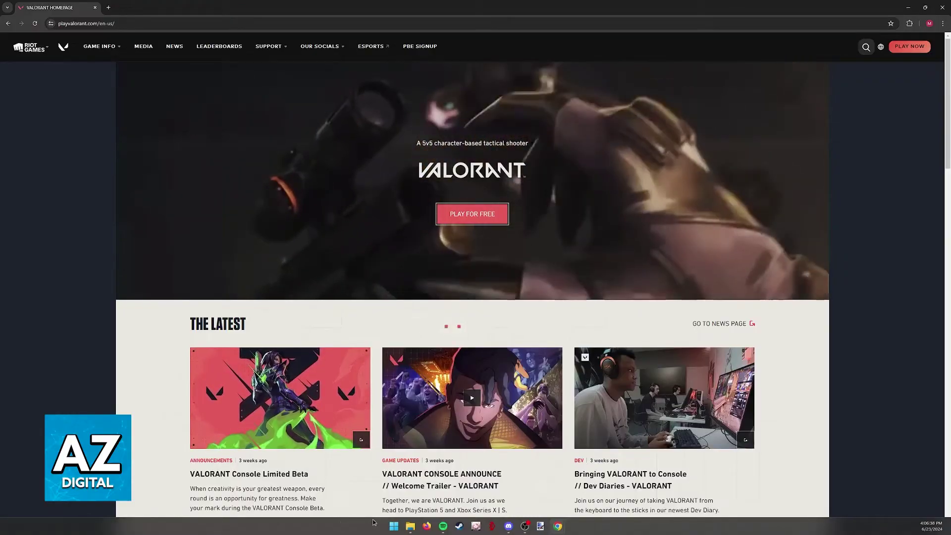
right_click(394, 526)
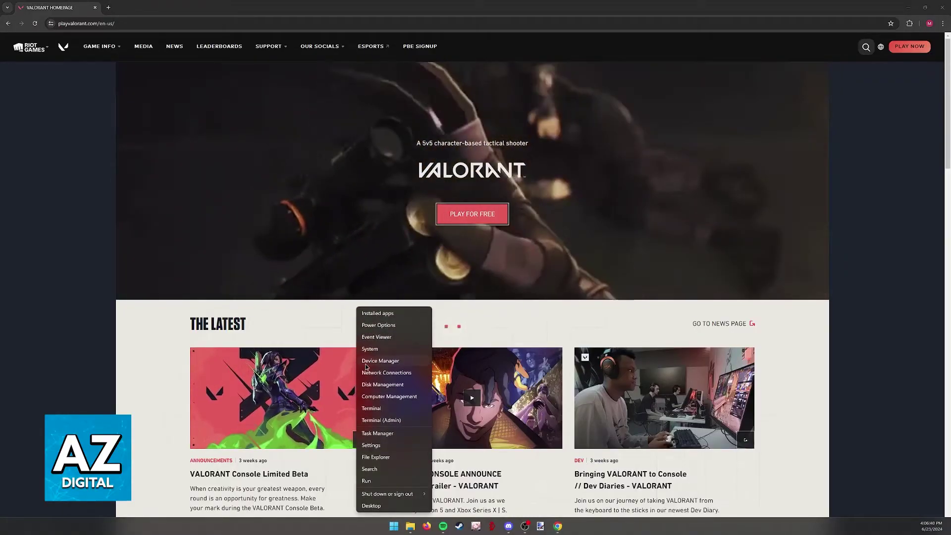
key(Escape)
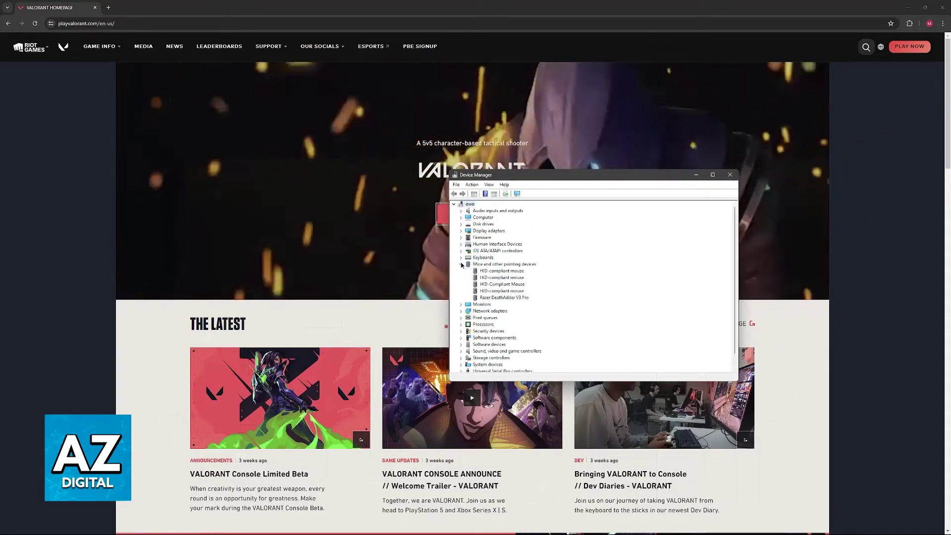
- Start driver update searches for two HID-compliant mice under Mice and other pointing devices
click(485, 265)
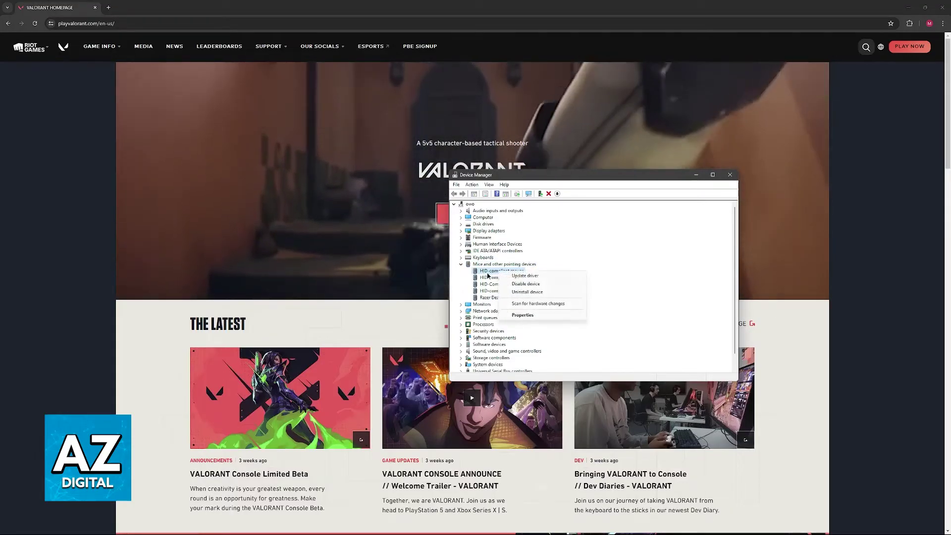
click(505, 274)
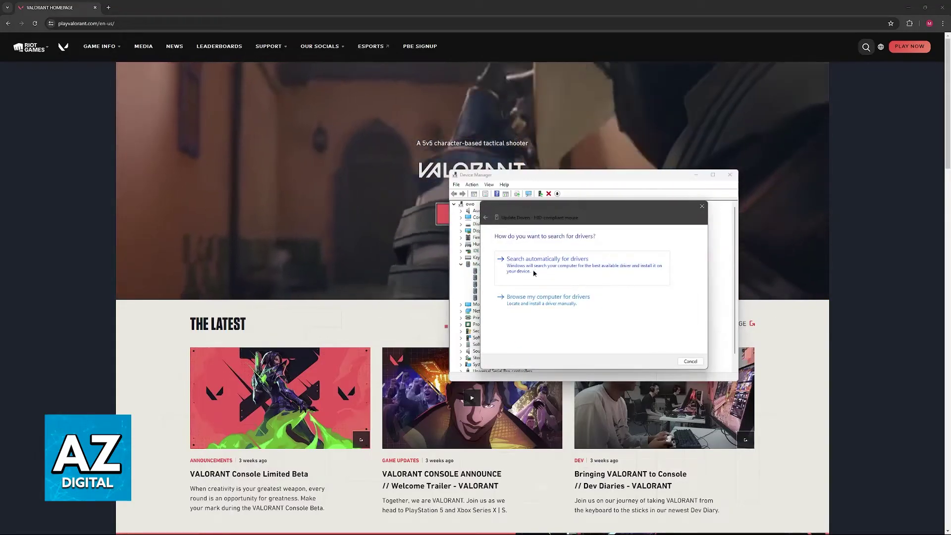
key(Escape)
click(537, 280)
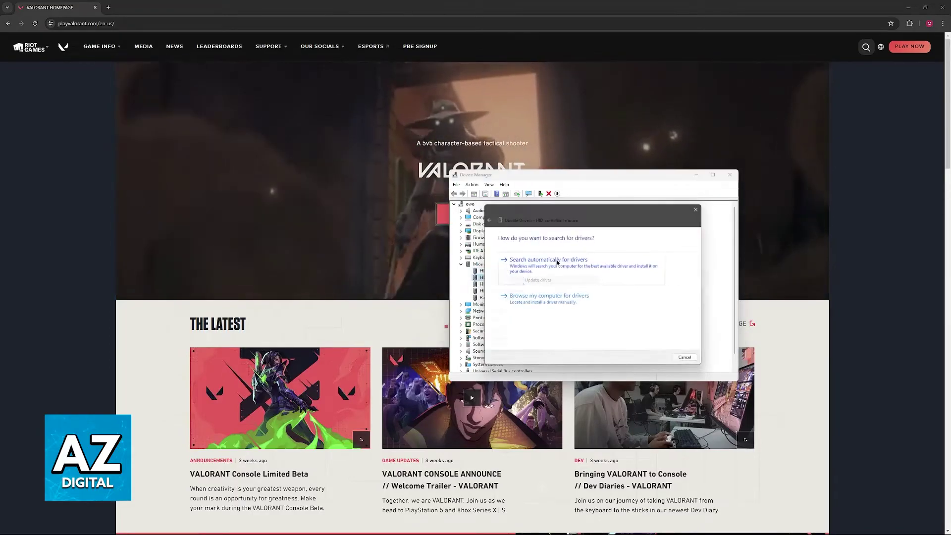
key(Escape)
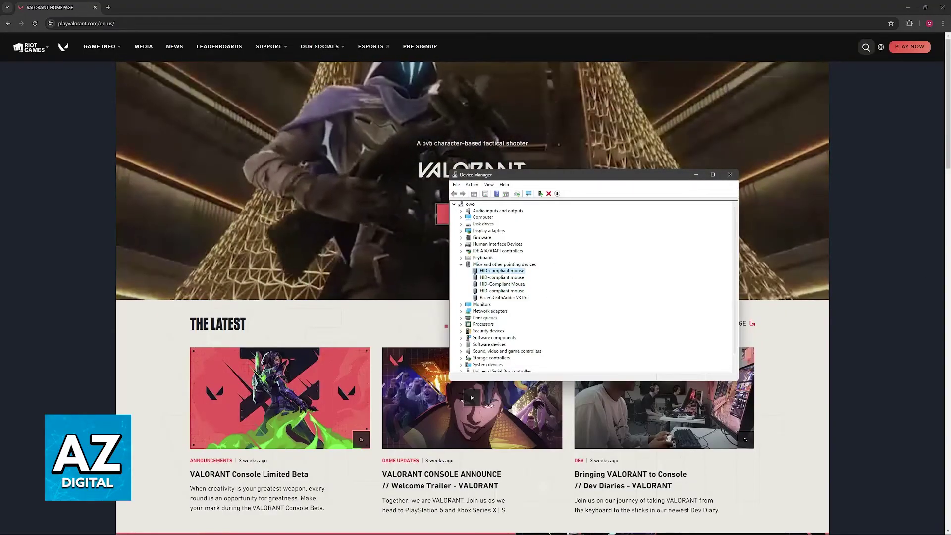
- Move the Device Manager window up-left, then close it to reveal the Valorant homepage
click(882, 208)
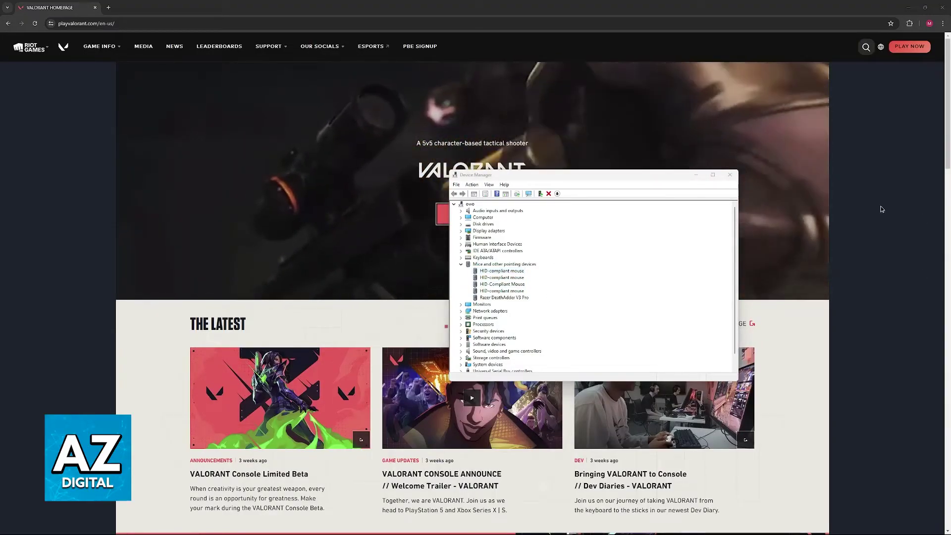
drag(663, 177, 540, 138)
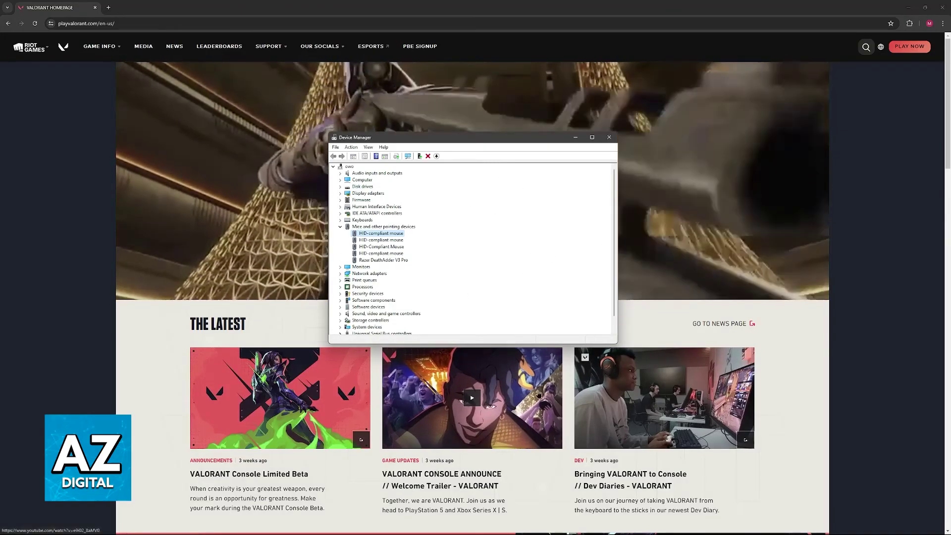
click(761, 184)
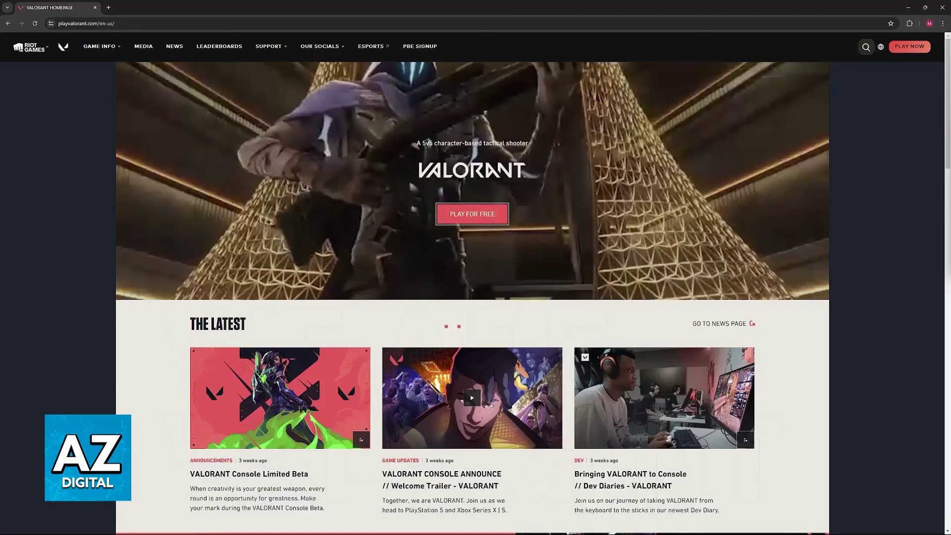